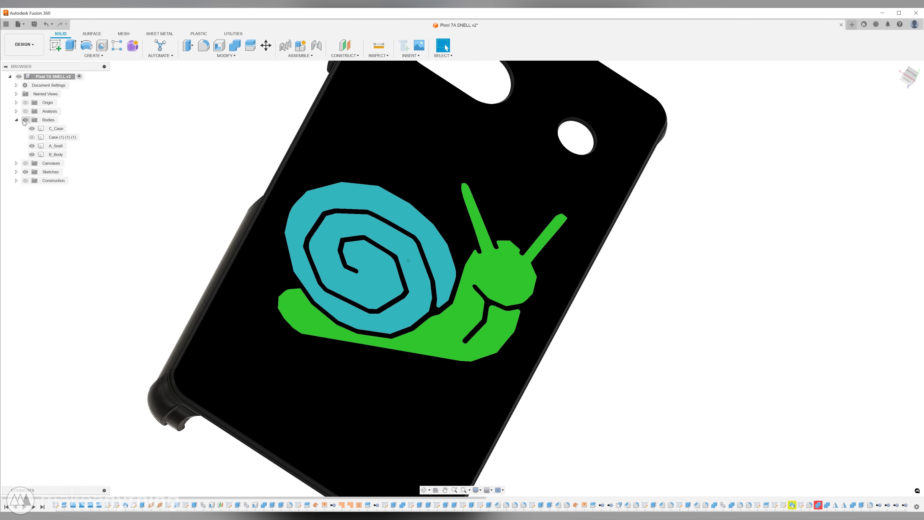
Step: Hide and re-show the case and snail bodies to inspect the current model from several angles
{"action": "key", "text": "v"}
{"action": "middle_click_drag", "start_coordinate": [164, 250], "coordinate": [30, 130], "text": "shift"}
{"action": "left_click", "coordinate": [31, 128]}
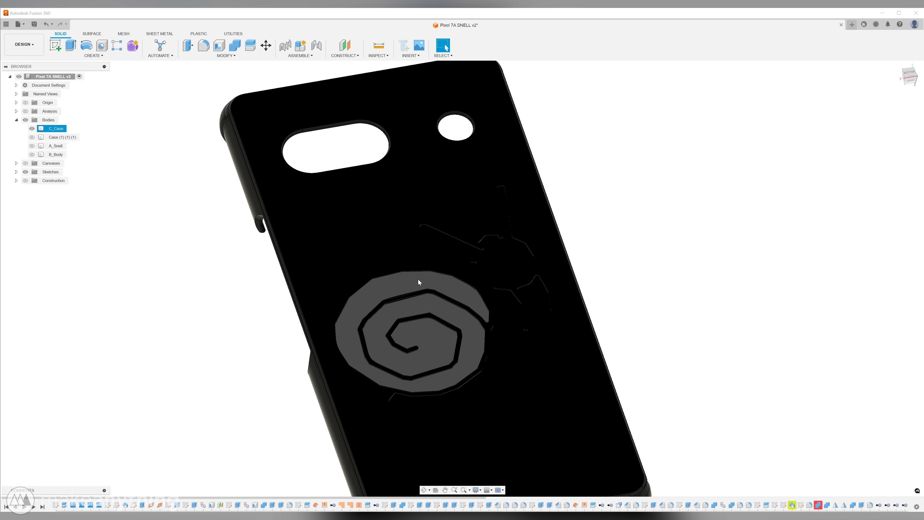
{"action": "middle_click_drag", "start_coordinate": [497, 268], "coordinate": [538, 319], "text": "shift"}
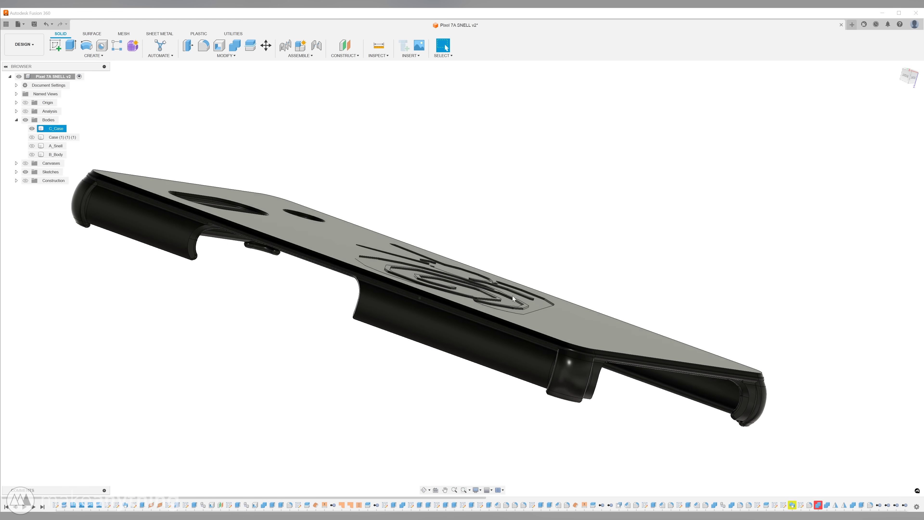
{"action": "scroll", "coordinate": [511, 294], "scroll_direction": "up", "scroll_amount": 4}
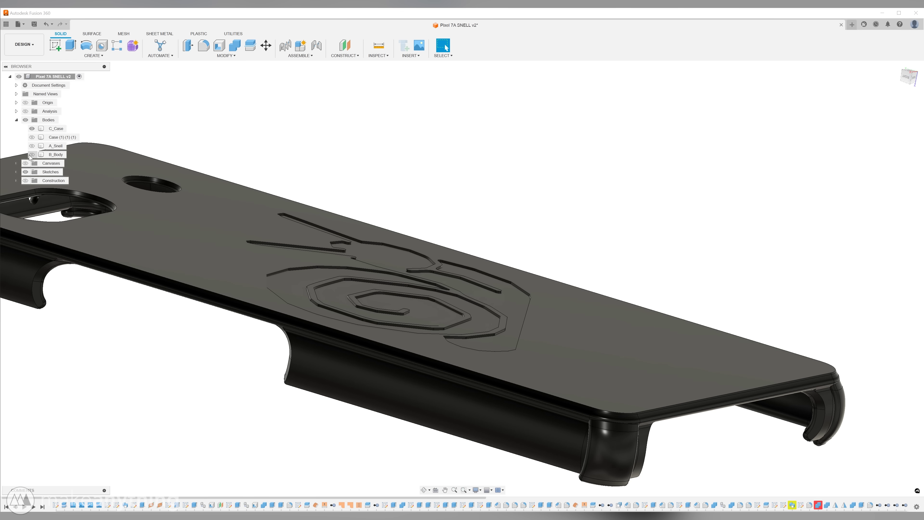
{"action": "left_click", "coordinate": [32, 154]}
{"action": "left_click", "coordinate": [32, 146]}
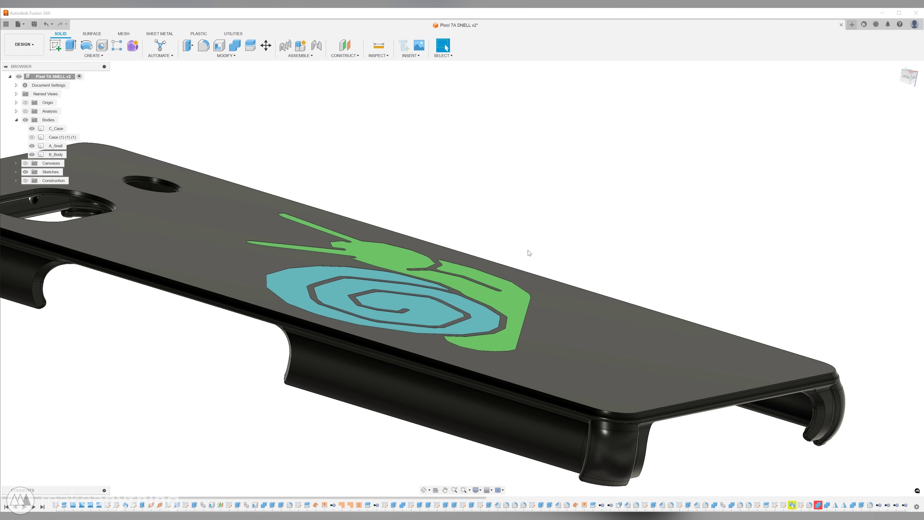
{"action": "left_click", "coordinate": [529, 253]}
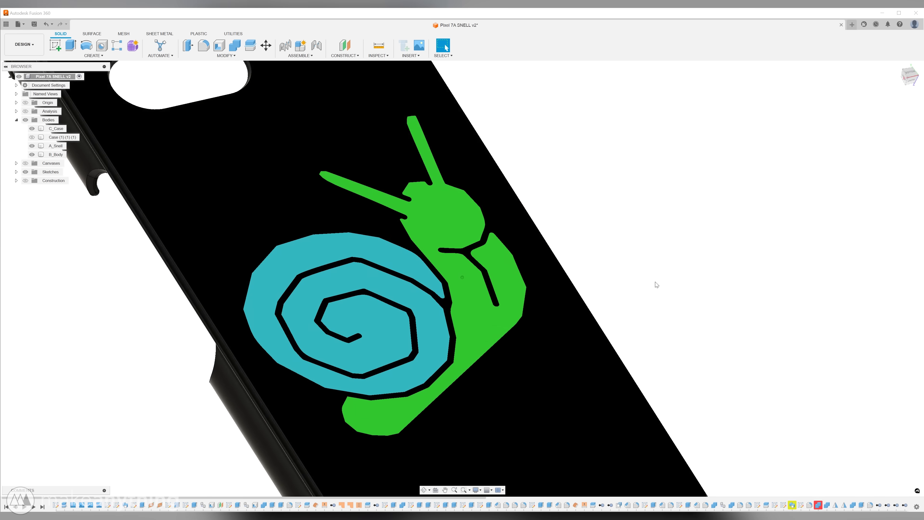
{"action": "left_click", "coordinate": [657, 284]}
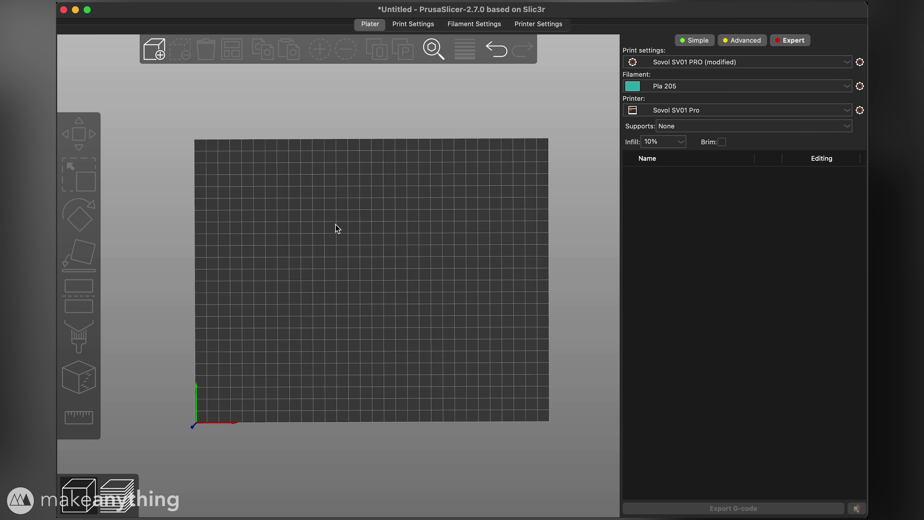
Step: Load A_Snell.stl onto the bed
{"action": "left_click", "coordinate": [155, 50]}
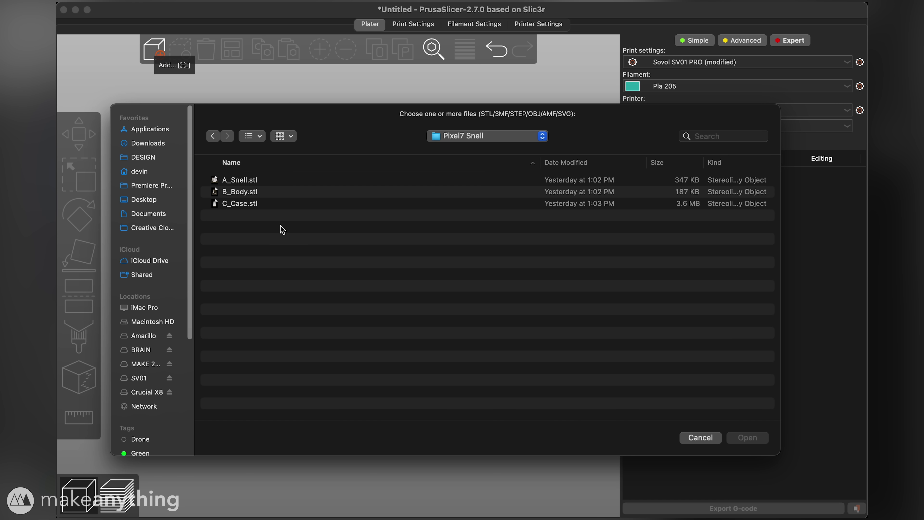
{"action": "left_click", "coordinate": [250, 181]}
{"action": "left_click", "coordinate": [754, 437]}
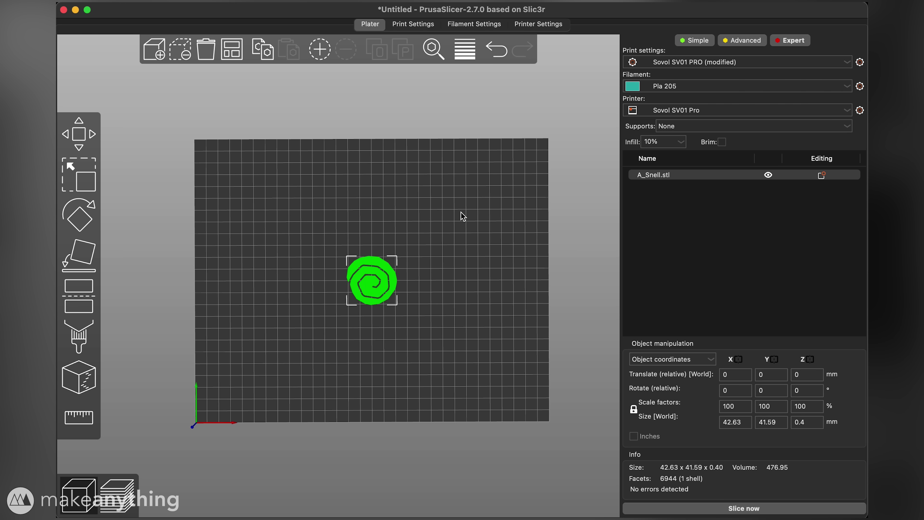
Step: Add B_Body.stl and C_Case.stl as parts of the A_Snell object
{"action": "right_click", "coordinate": [656, 179]}
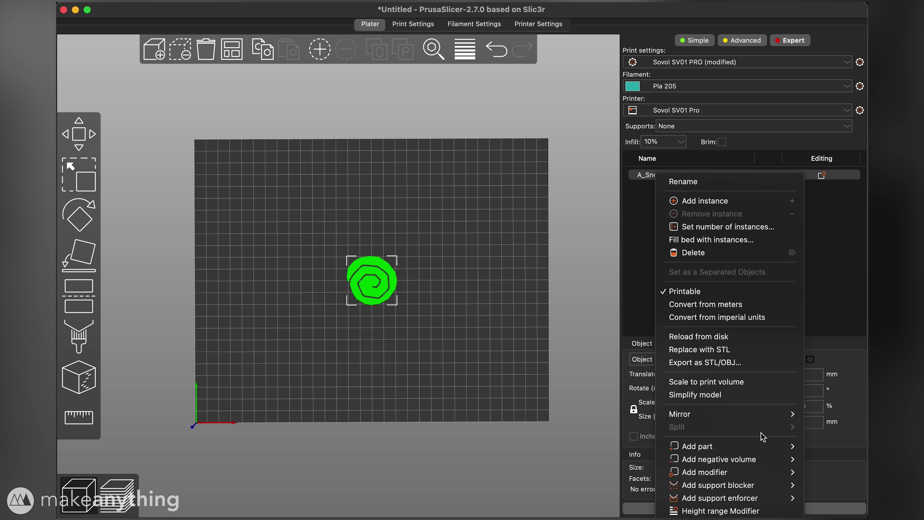
{"action": "mouse_move", "coordinate": [773, 444]}
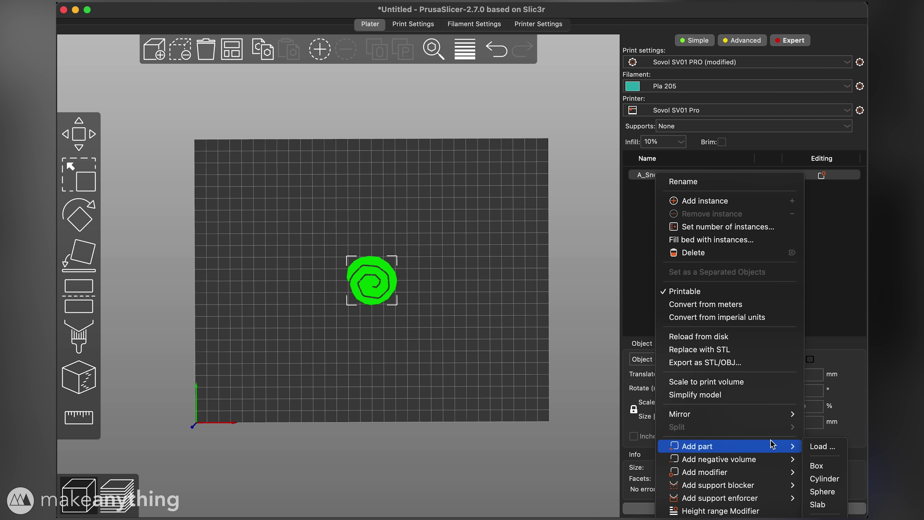
{"action": "left_click", "coordinate": [818, 447]}
{"action": "left_click_drag", "start_coordinate": [258, 96], "coordinate": [231, 76]}
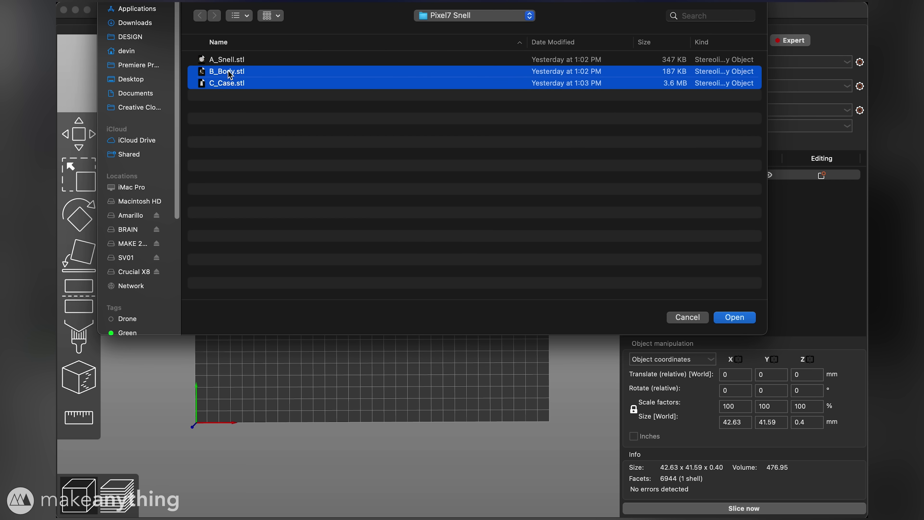
{"action": "left_click", "coordinate": [734, 317]}
{"action": "left_click_drag", "start_coordinate": [480, 342], "coordinate": [433, 293]}
{"action": "left_click", "coordinate": [670, 205]}
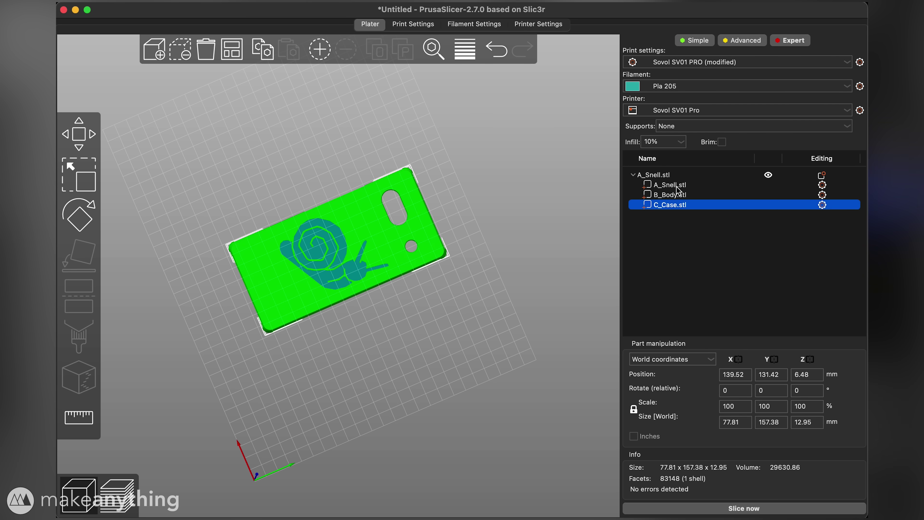
Step: Select the whole A_Snell object and move it left to about X 101.93, Y 102.93 mm
{"action": "key", "text": "2"}
{"action": "scroll", "coordinate": [471, 271], "scroll_direction": "up", "scroll_amount": 3}
{"action": "left_click", "coordinate": [671, 176]}
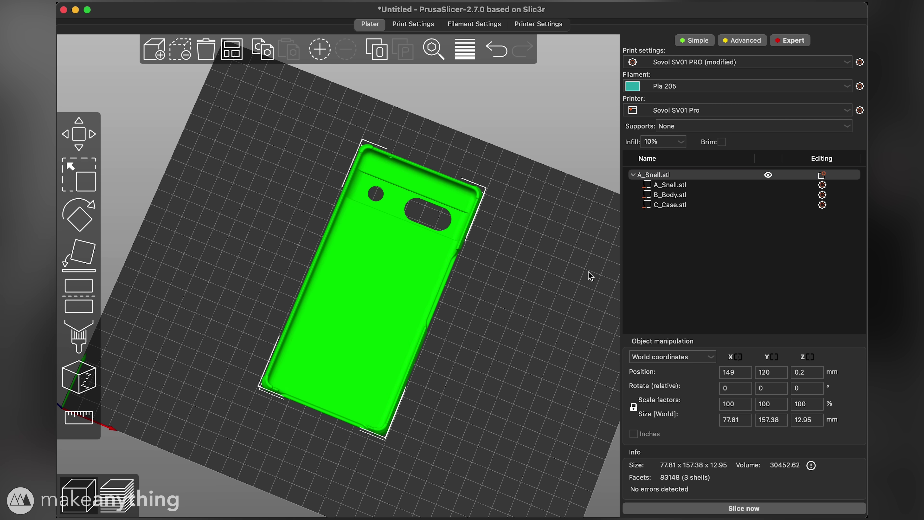
{"action": "scroll", "coordinate": [588, 271], "scroll_direction": "down", "scroll_amount": 3}
{"action": "left_click_drag", "start_coordinate": [588, 271], "coordinate": [543, 323]}
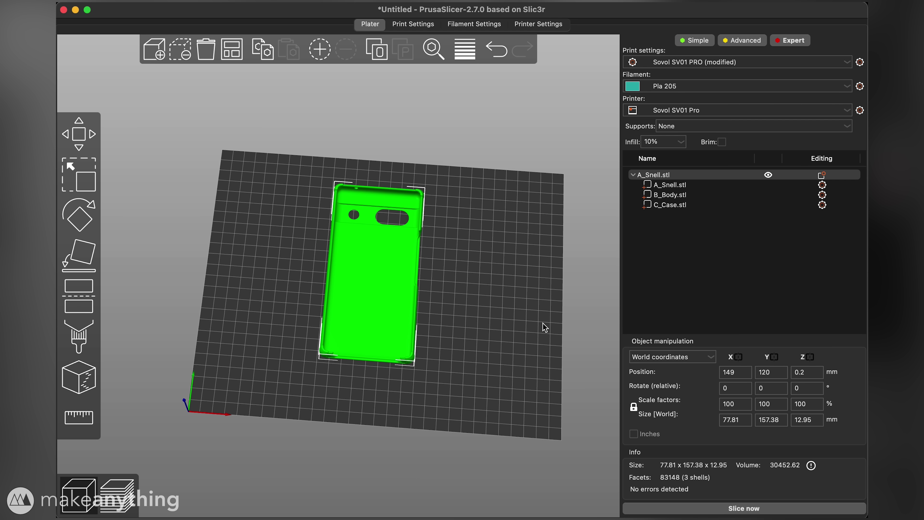
{"action": "scroll", "coordinate": [528, 287], "scroll_direction": "up", "scroll_amount": 2}
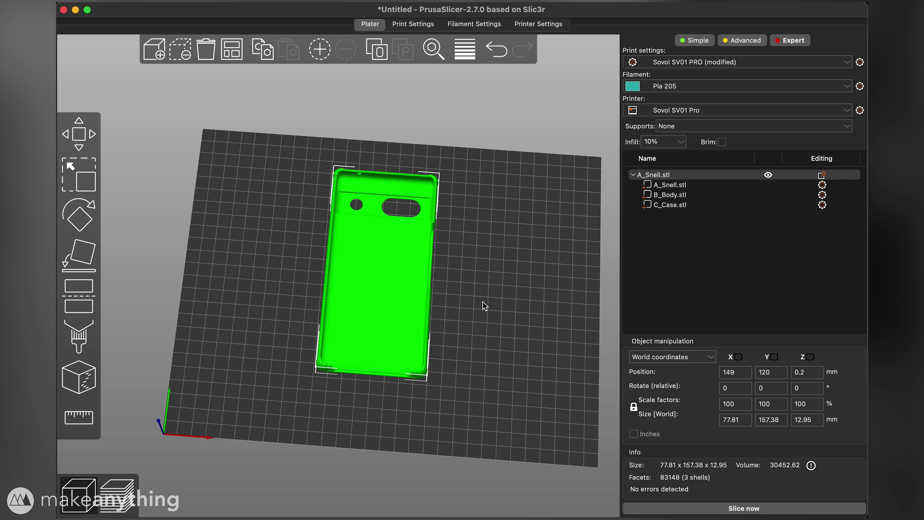
{"action": "scroll", "coordinate": [411, 281], "scroll_direction": "down", "scroll_amount": 1}
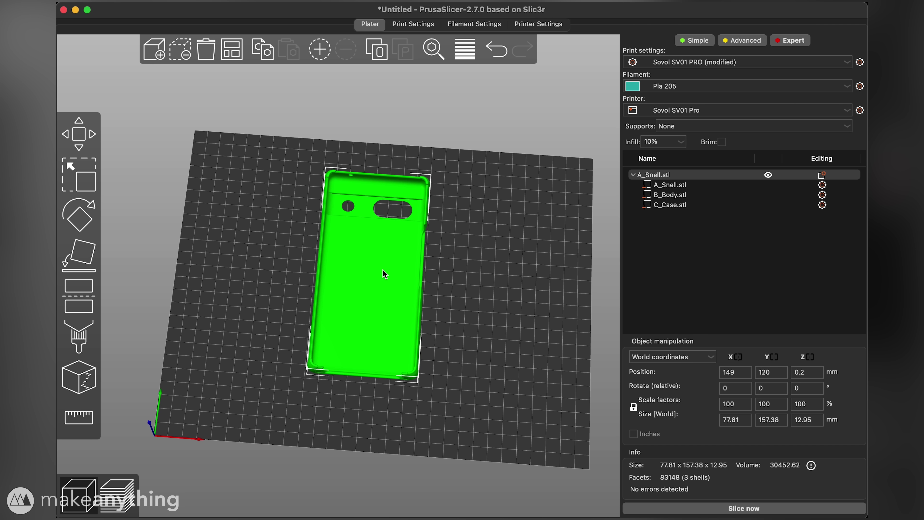
{"action": "key", "text": "m"}
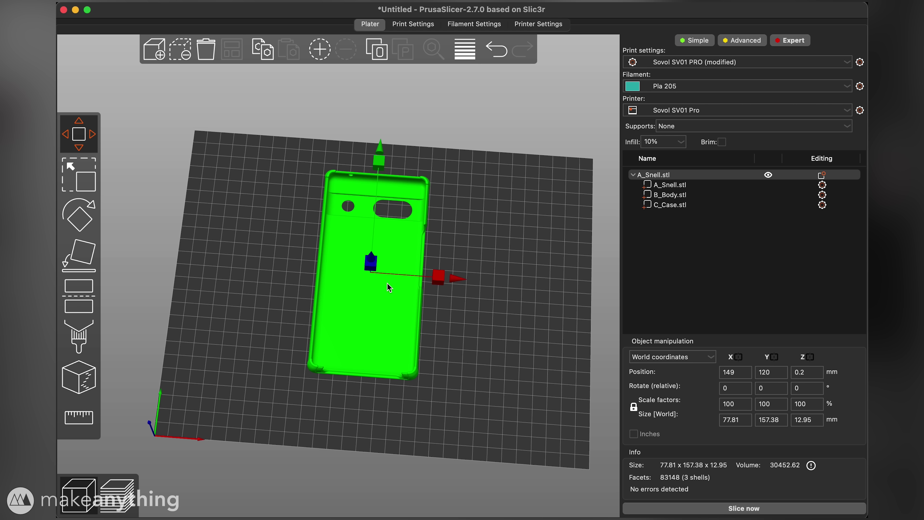
{"action": "left_click_drag", "start_coordinate": [387, 283], "coordinate": [311, 308]}
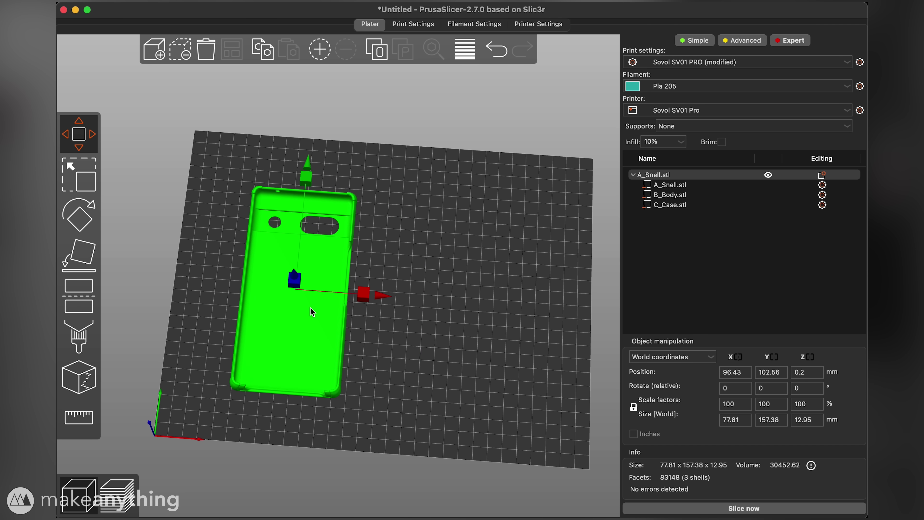
{"action": "left_click_drag", "start_coordinate": [392, 293], "coordinate": [426, 371]}
{"action": "left_click_drag", "start_coordinate": [281, 326], "coordinate": [290, 330]}
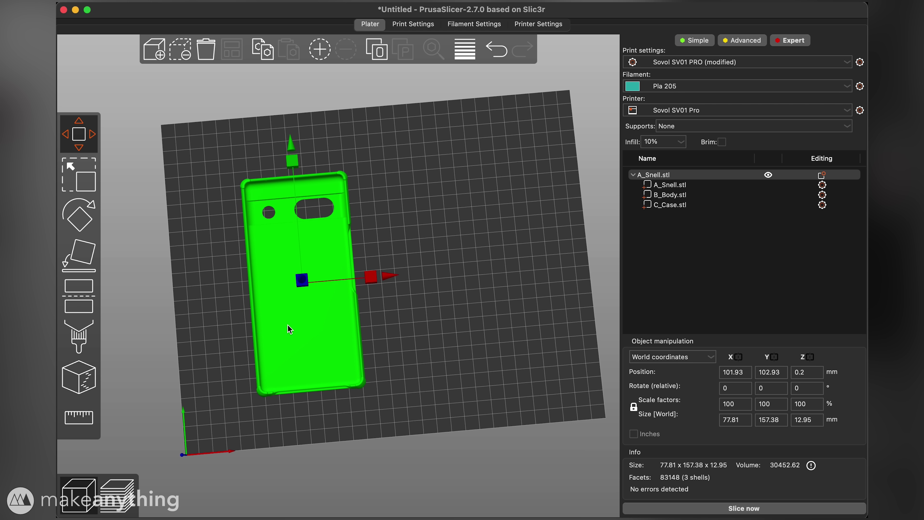
Step: Split the A_Snell object into three separate objects
{"action": "left_click", "coordinate": [386, 320]}
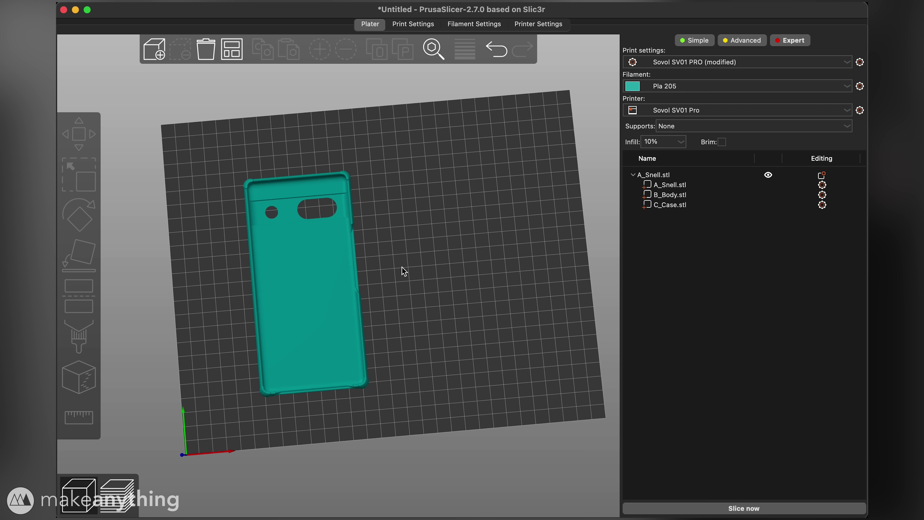
{"action": "left_click", "coordinate": [659, 175]}
{"action": "right_click", "coordinate": [660, 175]}
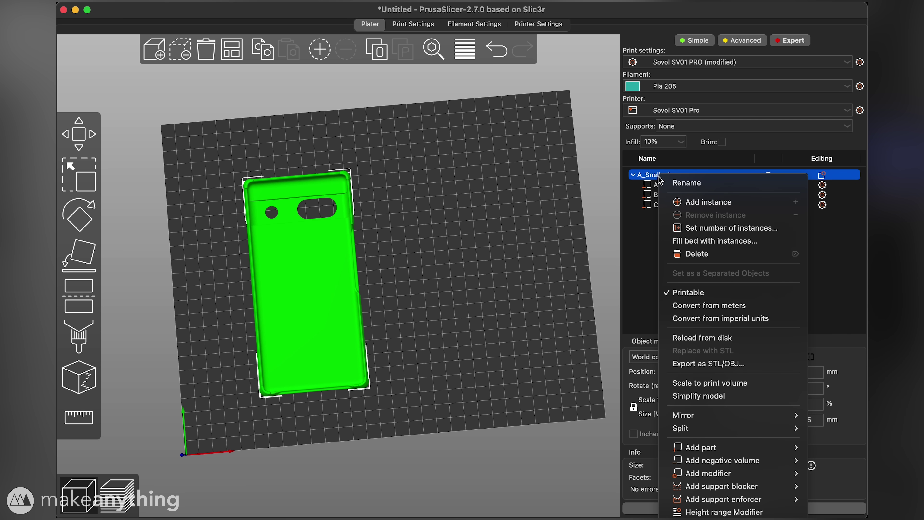
{"action": "mouse_move", "coordinate": [724, 426]}
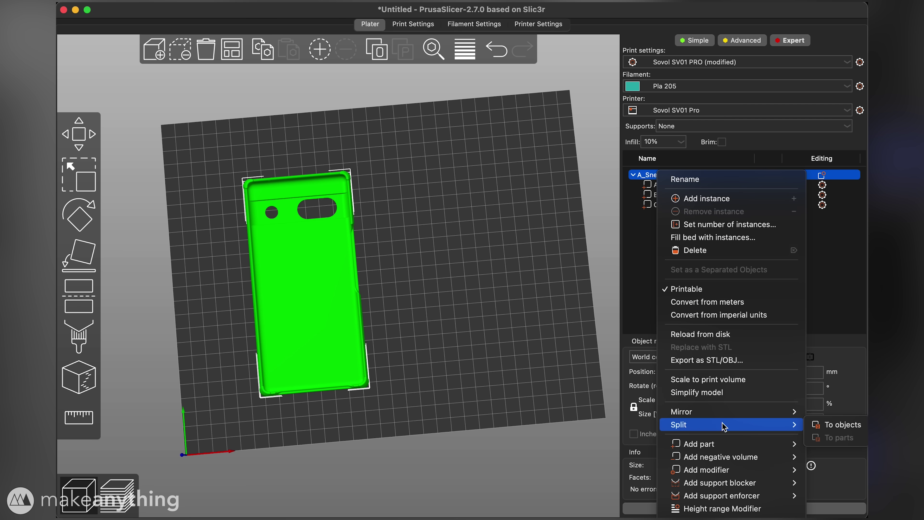
{"action": "left_click", "coordinate": [837, 424]}
Step: Hide B_Body and C_Case, leaving only A_Snell selected
{"action": "left_click", "coordinate": [673, 195], "text": "shift"}
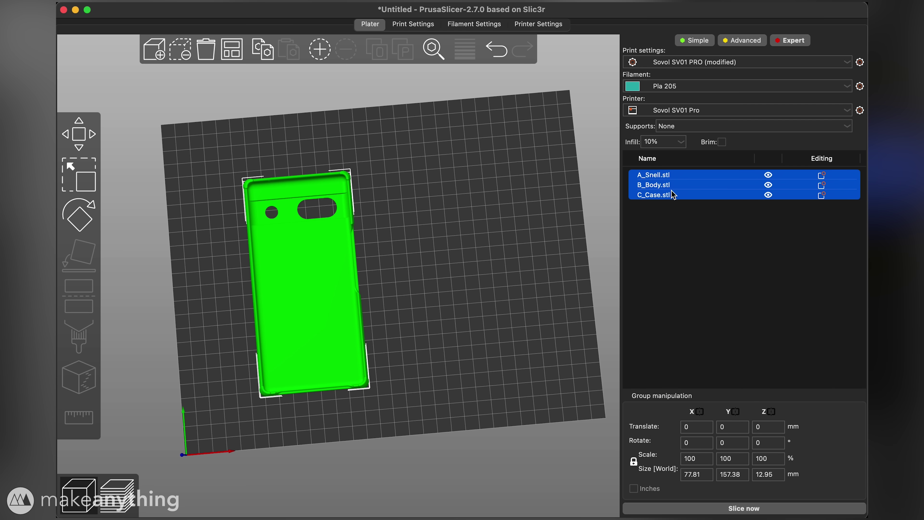
{"action": "left_click", "coordinate": [678, 218]}
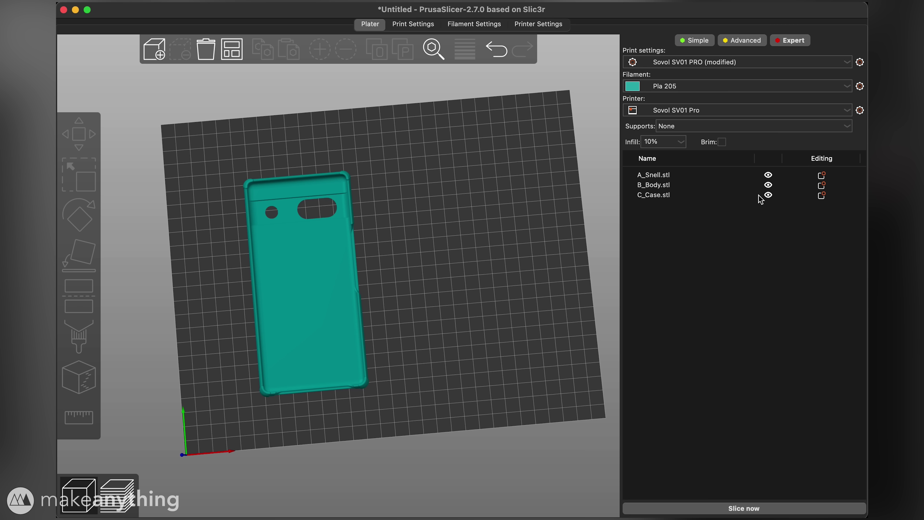
{"action": "left_click", "coordinate": [768, 195]}
{"action": "left_click", "coordinate": [767, 185]}
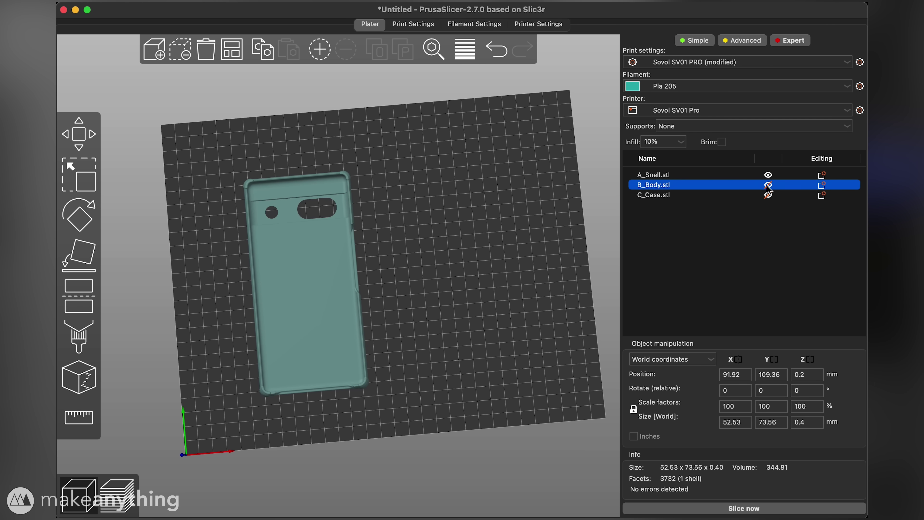
{"action": "left_click", "coordinate": [645, 173]}
Step: Slice the snail shell on its own, about 4 minutes of print time
{"action": "left_click", "coordinate": [671, 510]}
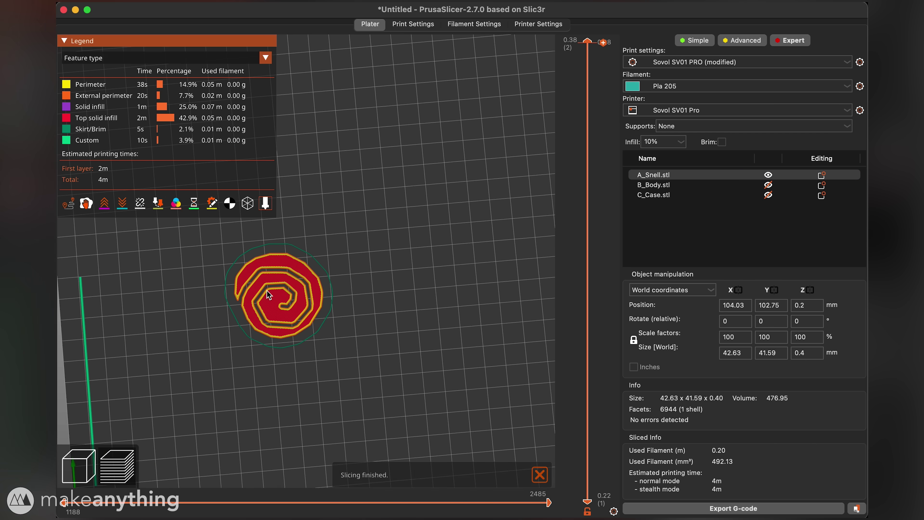
{"action": "scroll", "coordinate": [266, 291], "scroll_direction": "up", "scroll_amount": 5}
{"action": "scroll", "coordinate": [266, 301], "scroll_direction": "down", "scroll_amount": 2}
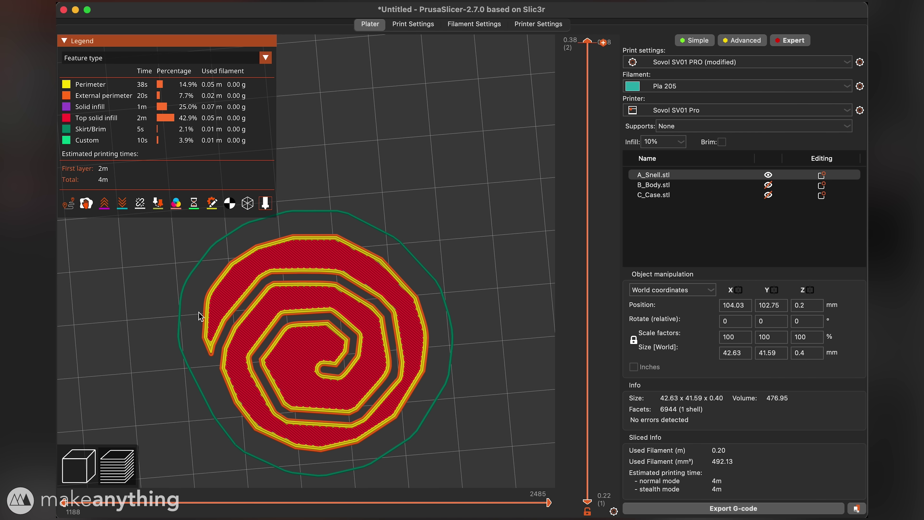
{"action": "scroll", "coordinate": [454, 297], "scroll_direction": "down", "scroll_amount": 6}
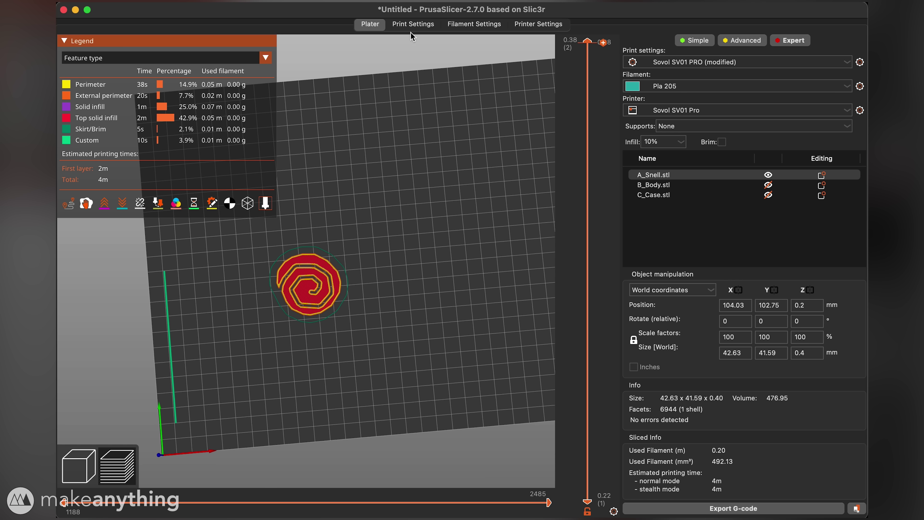
{"action": "left_click", "coordinate": [412, 25]}
Step: Set the skirt's Distance from brim/object to 10 mm
{"action": "left_click", "coordinate": [109, 86]}
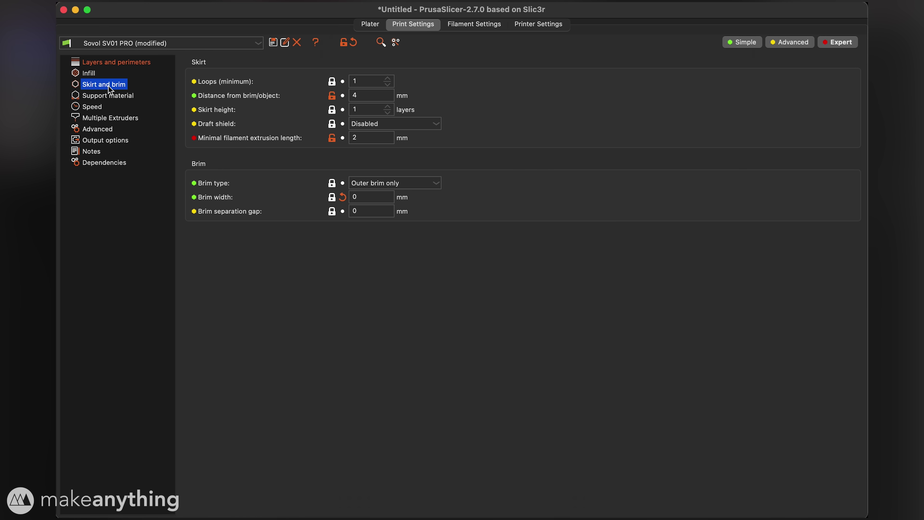
{"action": "double_click", "coordinate": [359, 95]}
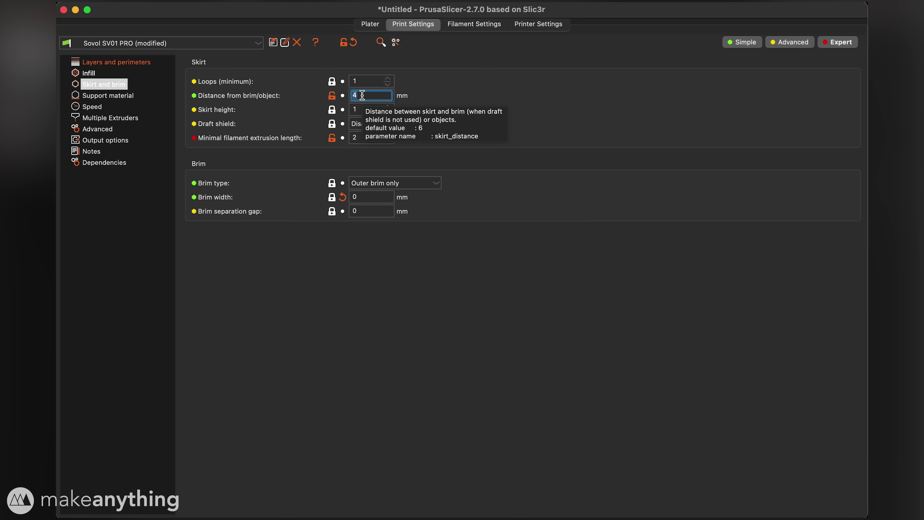
{"action": "type", "text": "0"}
{"action": "left_click", "coordinate": [429, 104]}
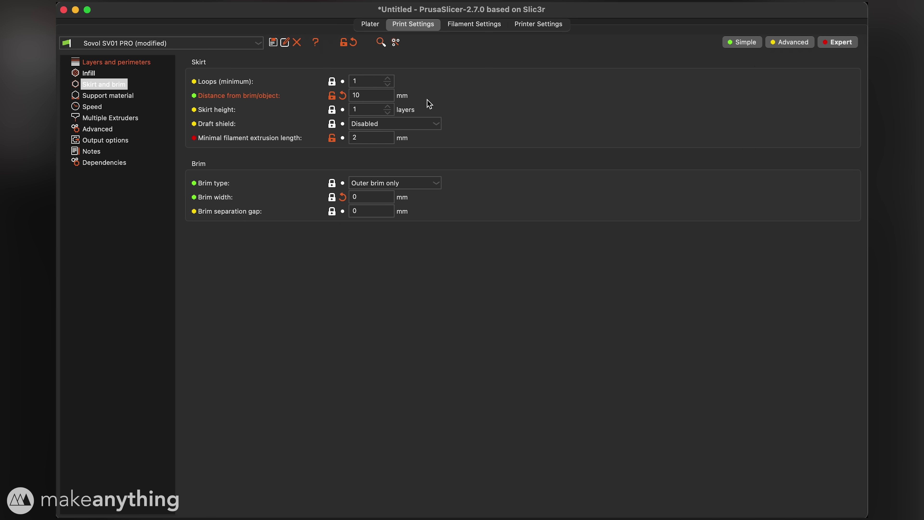
Step: Re-slice the shell to check the wider skirt
{"action": "left_click", "coordinate": [370, 24]}
{"action": "left_click", "coordinate": [691, 510]}
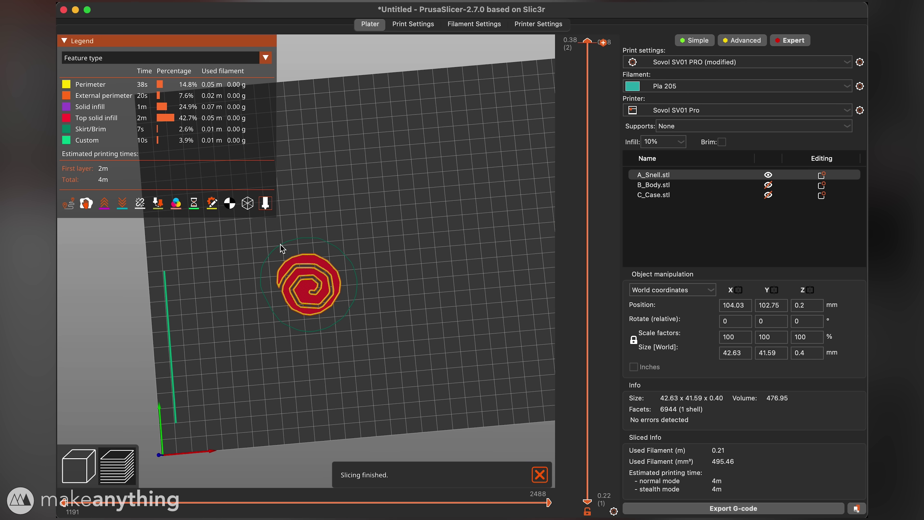
{"action": "scroll", "coordinate": [306, 324], "scroll_direction": "up", "scroll_amount": 6}
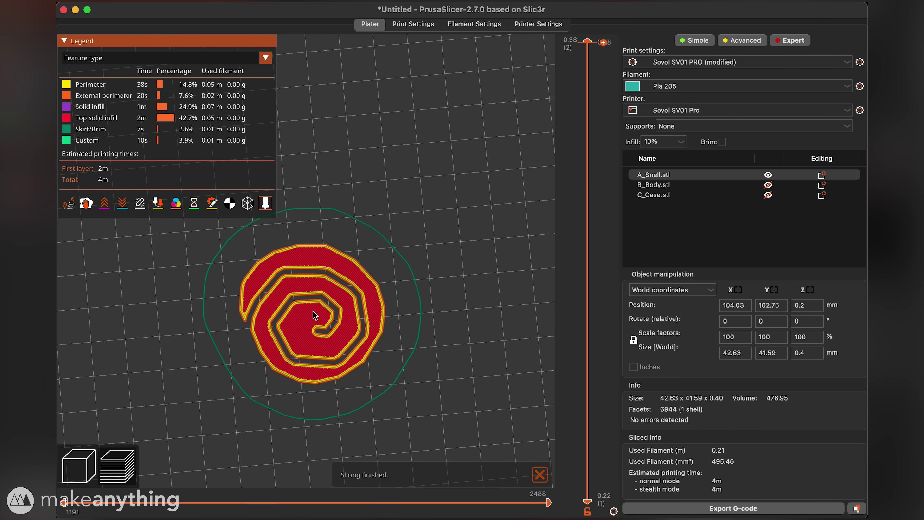
{"action": "left_click", "coordinate": [413, 25]}
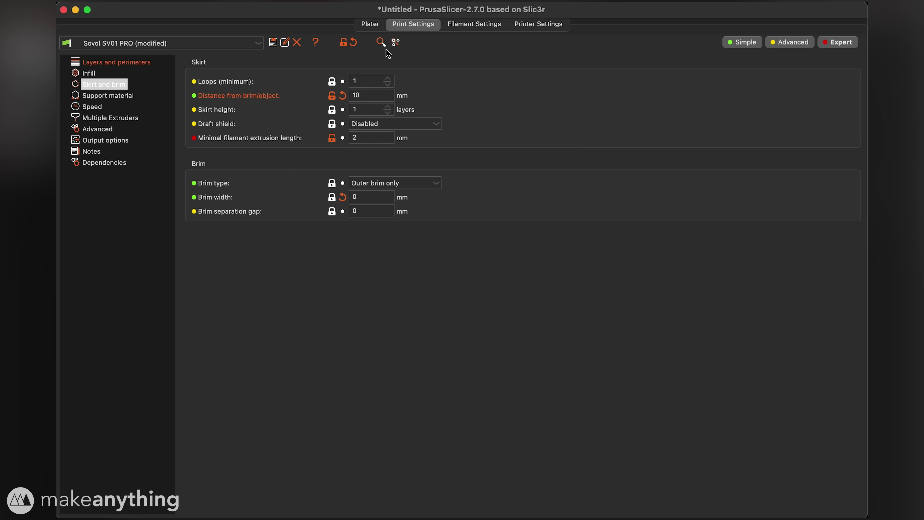
{"action": "left_click", "coordinate": [117, 64]}
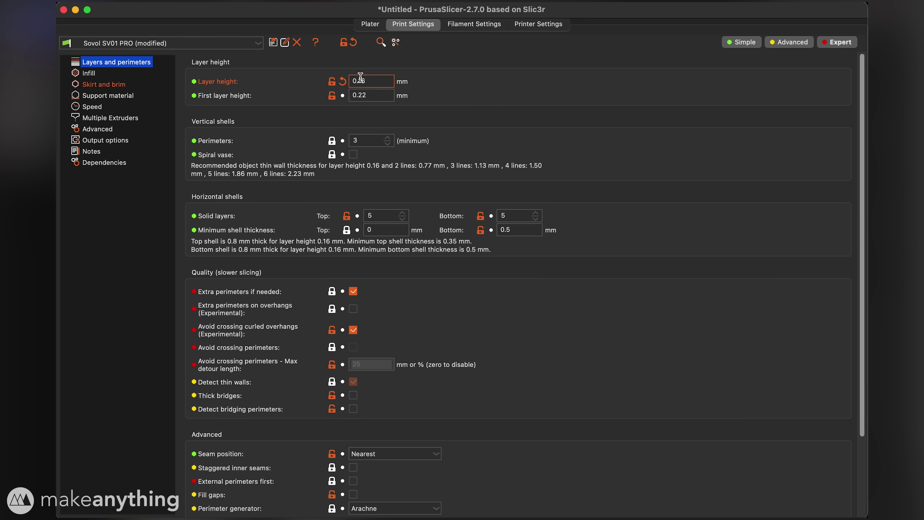
Step: Change the first layer height to 0.24 mm
{"action": "left_click", "coordinate": [376, 95]}
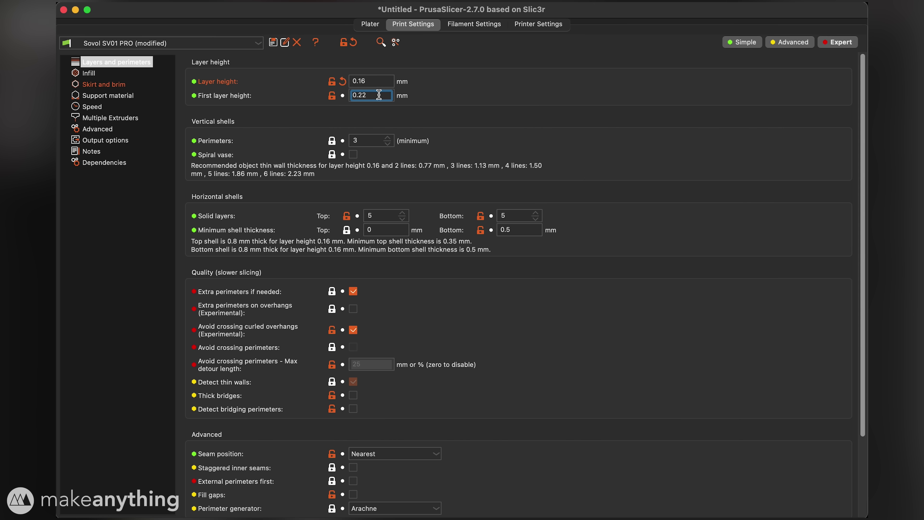
{"action": "key", "text": "BackSpace"}
{"action": "type", "text": "4"}
{"action": "key", "text": "Return"}
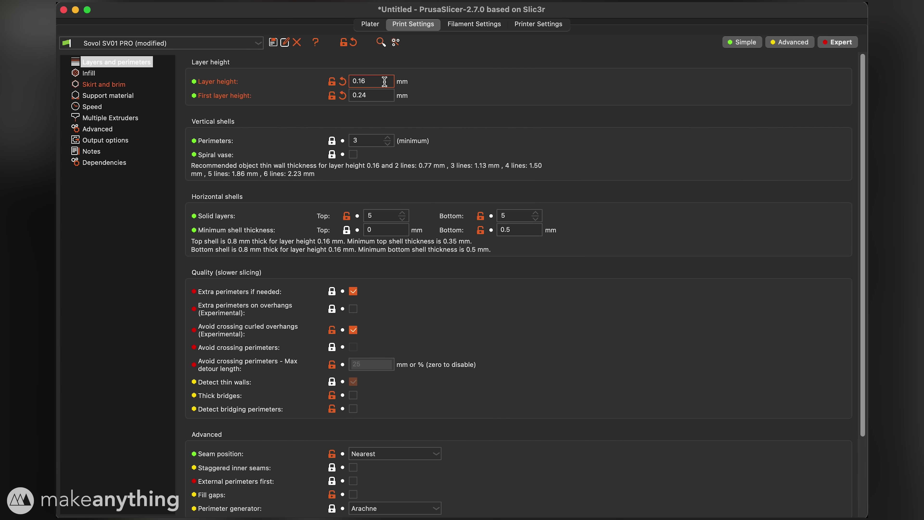
{"action": "left_click", "coordinate": [370, 26]}
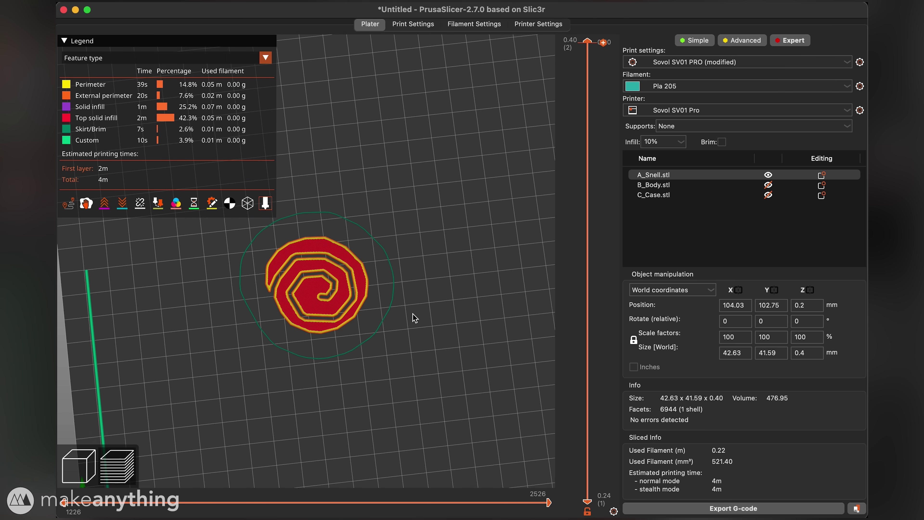
{"action": "left_click", "coordinate": [694, 509]}
{"action": "type", "text": "_Green"}
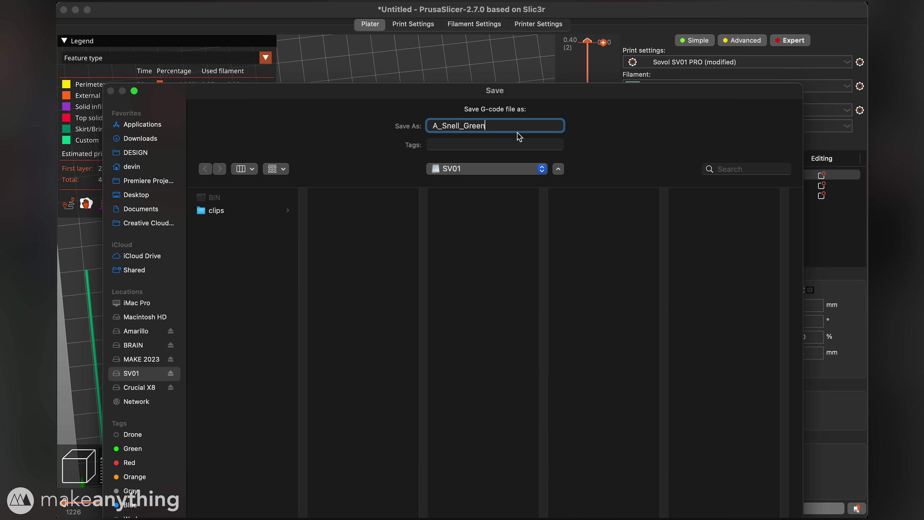
{"action": "key", "text": "Return"}
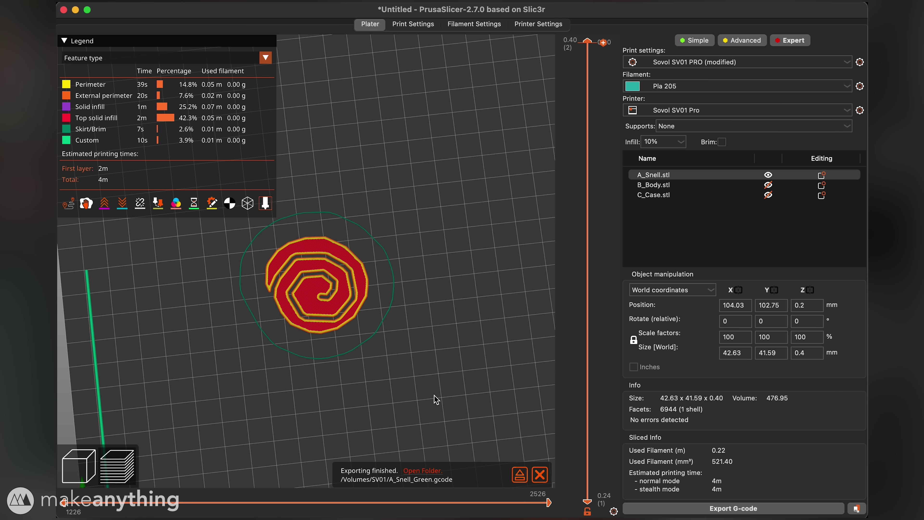
{"action": "left_click", "coordinate": [768, 184]}
Step: Slice the snail body, then set Lift height 0.6 mm and Only lift Below Z 0.6
{"action": "left_click", "coordinate": [723, 505]}
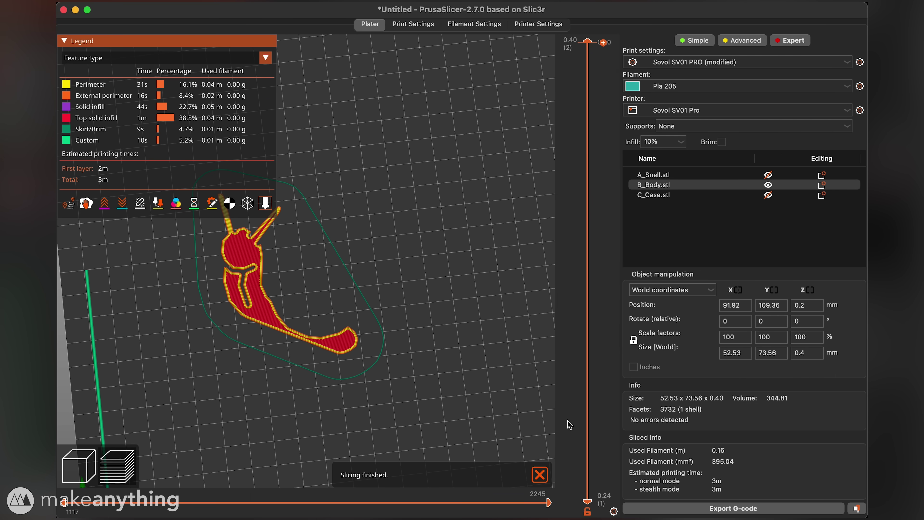
{"action": "left_click_drag", "start_coordinate": [330, 334], "coordinate": [279, 269]}
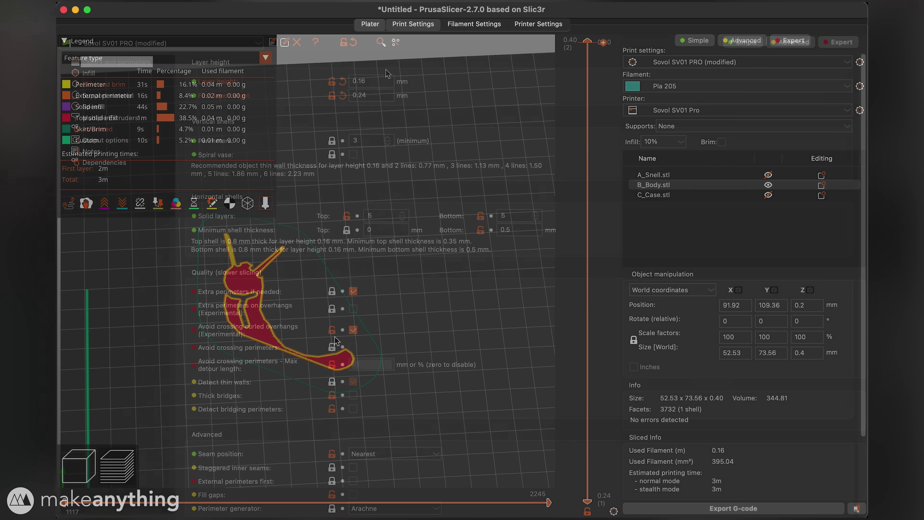
{"action": "left_click", "coordinate": [380, 43]}
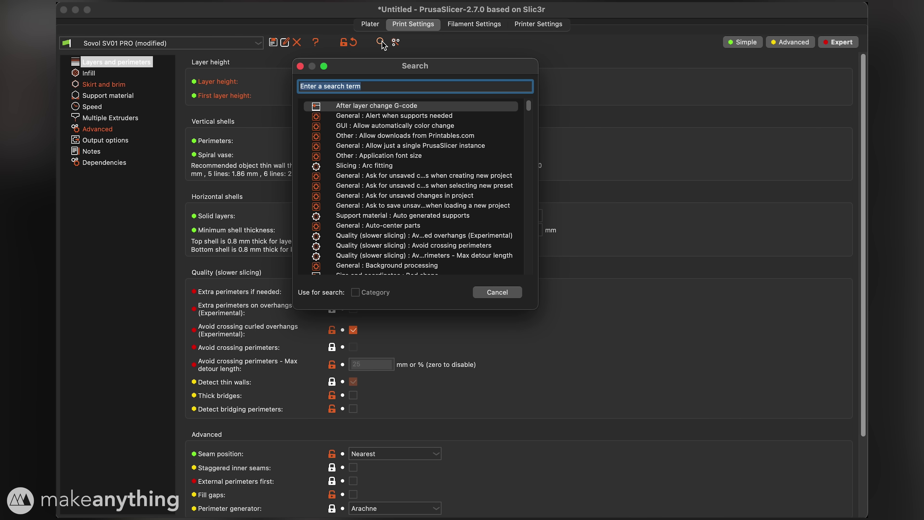
{"action": "type", "text": "lift"}
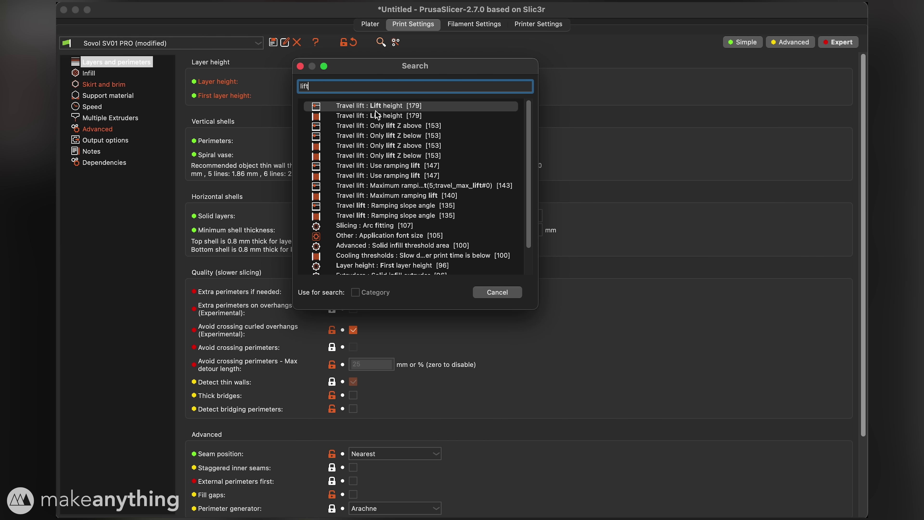
{"action": "left_click", "coordinate": [383, 105]}
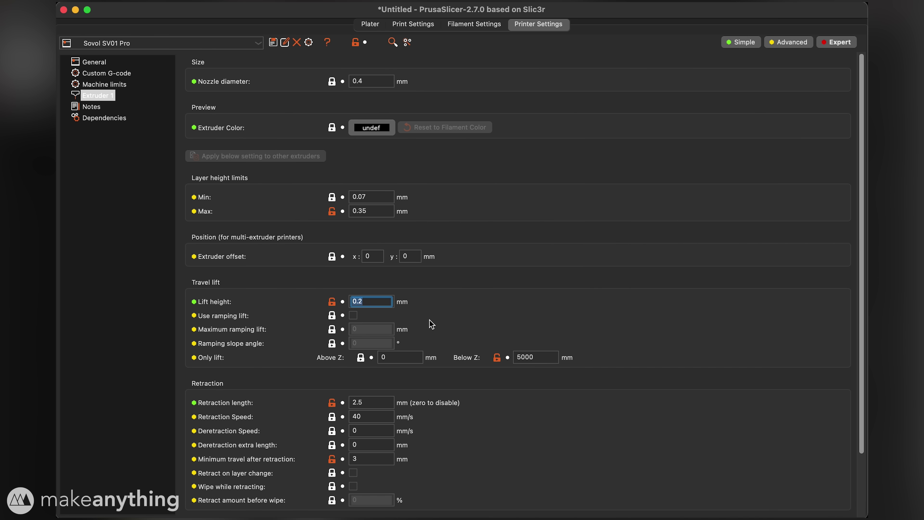
{"action": "scroll", "coordinate": [427, 320], "scroll_direction": "down", "scroll_amount": 3}
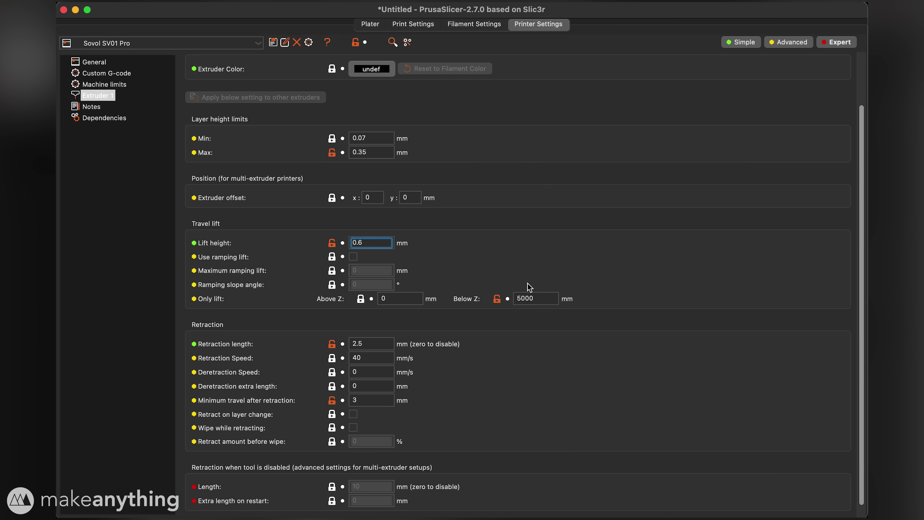
{"action": "key", "text": "Tab"}
{"action": "key", "text": "Tab"}
{"action": "type", "text": ".6"}
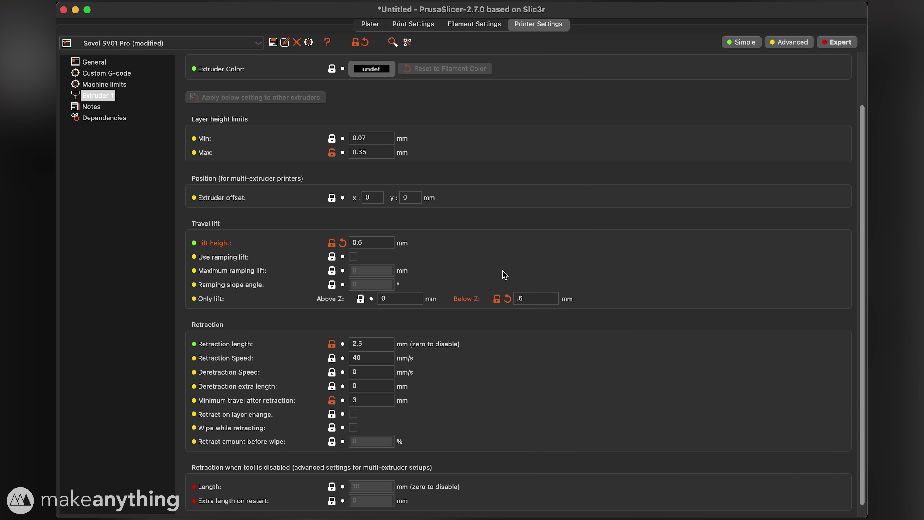
Step: Re-slice the snail body with the new lift settings
{"action": "key", "text": "super+1"}
{"action": "key", "text": "super+r"}
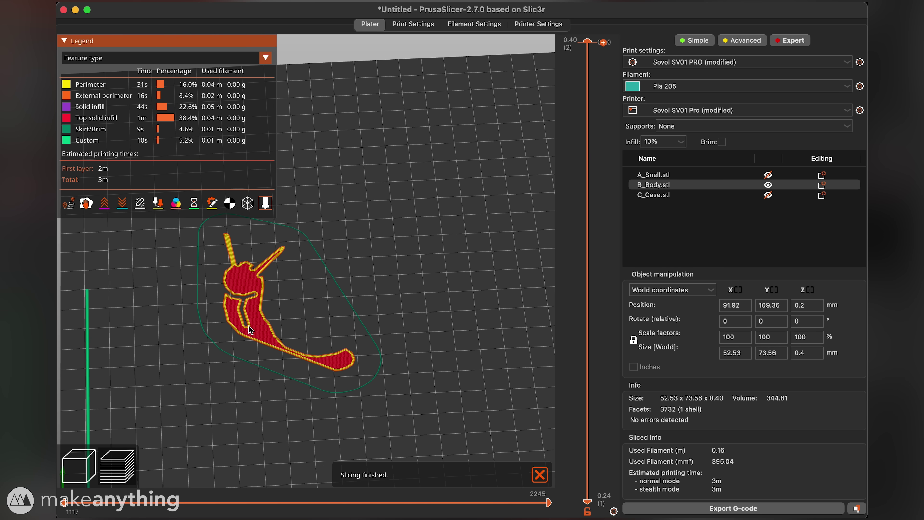
{"action": "mouse_move", "coordinate": [448, 379]}
{"action": "left_mouse_down"}
{"action": "mouse_move", "coordinate": [449, 436]}
{"action": "mouse_move", "coordinate": [450, 380]}
{"action": "left_mouse_up"}
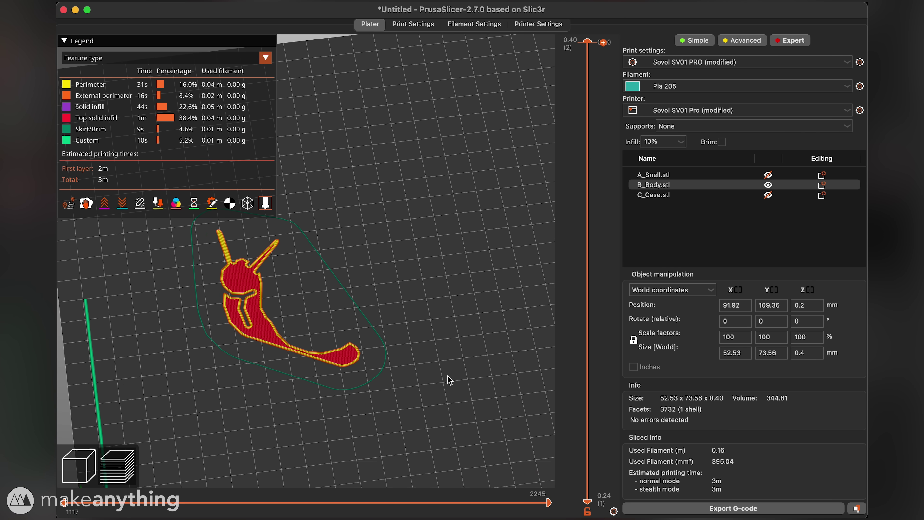
Step: Export the body as B_Body_Blue.gcode, then hide B_Body and show C_Case
{"action": "left_click", "coordinate": [656, 509]}
{"action": "left_click", "coordinate": [465, 96]}
{"action": "type", "text": "_Body_Blue"}
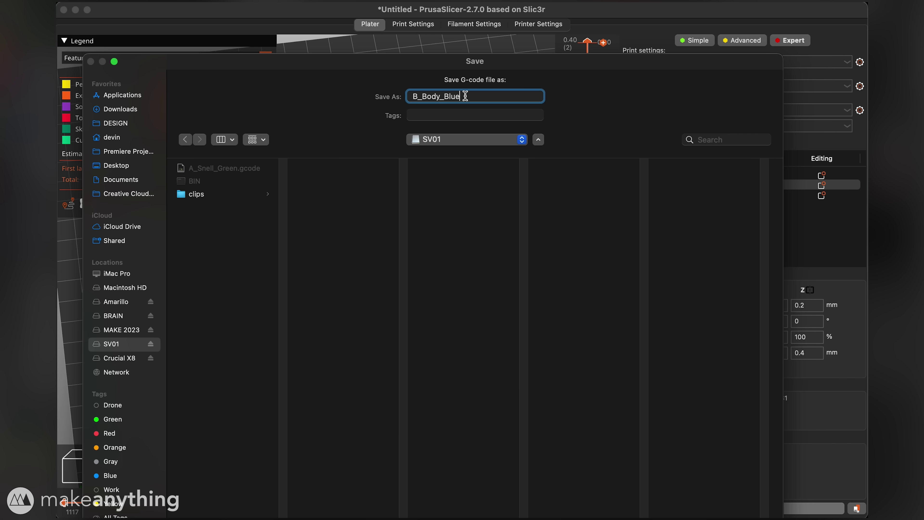
{"action": "key", "text": "Return"}
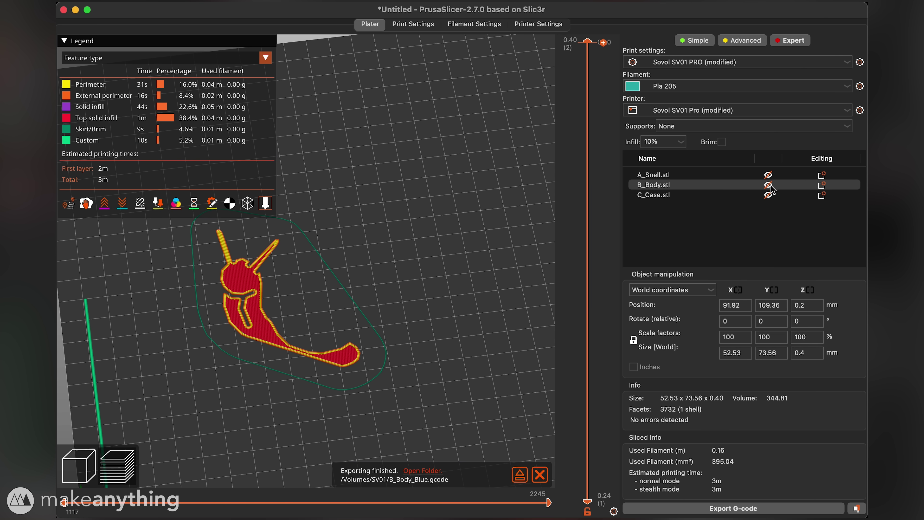
{"action": "left_click", "coordinate": [769, 195]}
{"action": "left_click", "coordinate": [768, 195]}
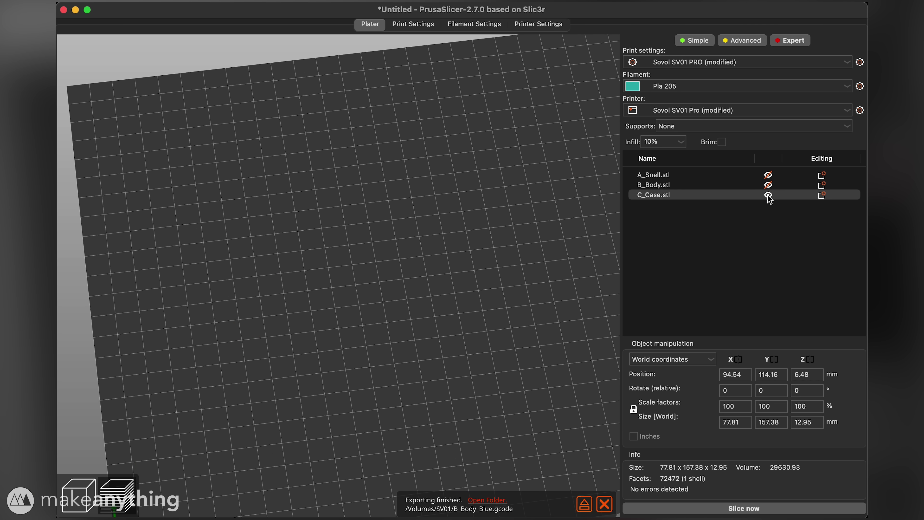
Step: Switch to the 3D view and inspect the phone case from several angles
{"action": "left_click", "coordinate": [78, 496]}
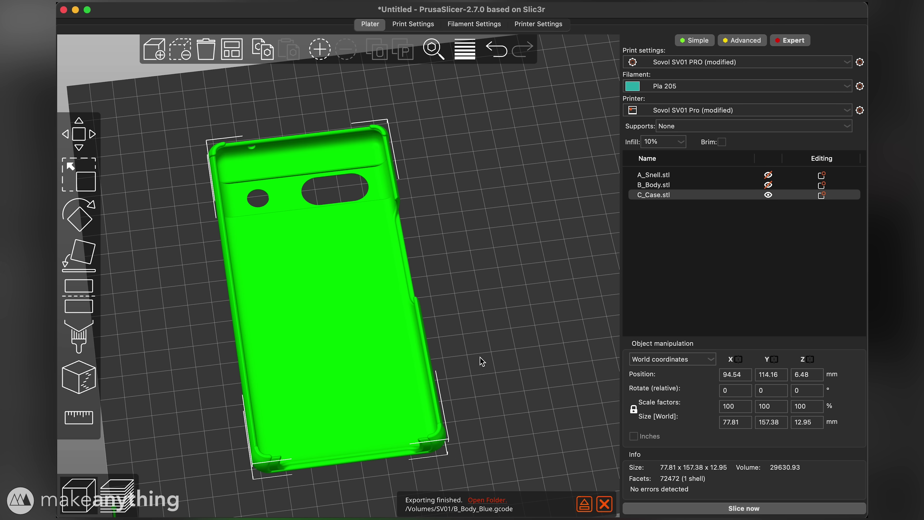
{"action": "left_click_drag", "start_coordinate": [481, 361], "coordinate": [460, 299]}
{"action": "left_click_drag", "start_coordinate": [498, 229], "coordinate": [502, 271]}
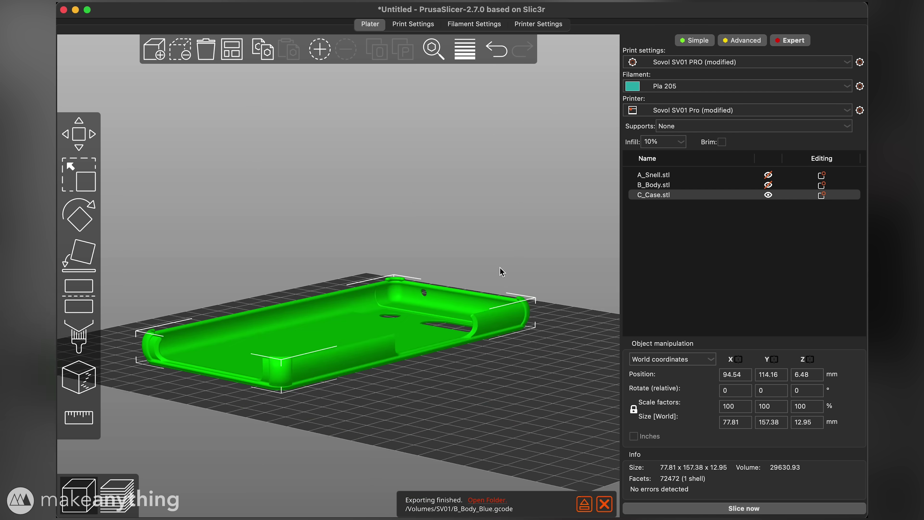
{"action": "key", "text": "1"}
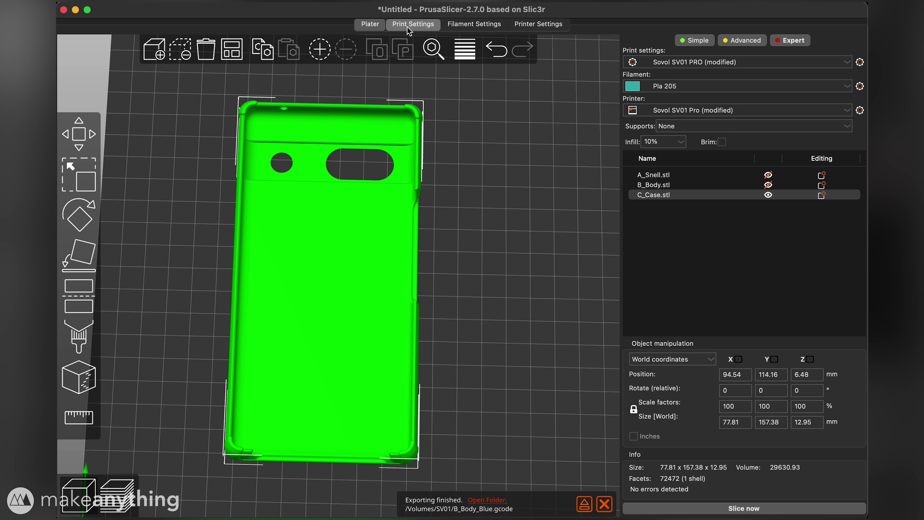
Step: Set the infill fill density to 100% and export the case's G-code
{"action": "left_click", "coordinate": [408, 27]}
{"action": "left_click", "coordinate": [99, 74]}
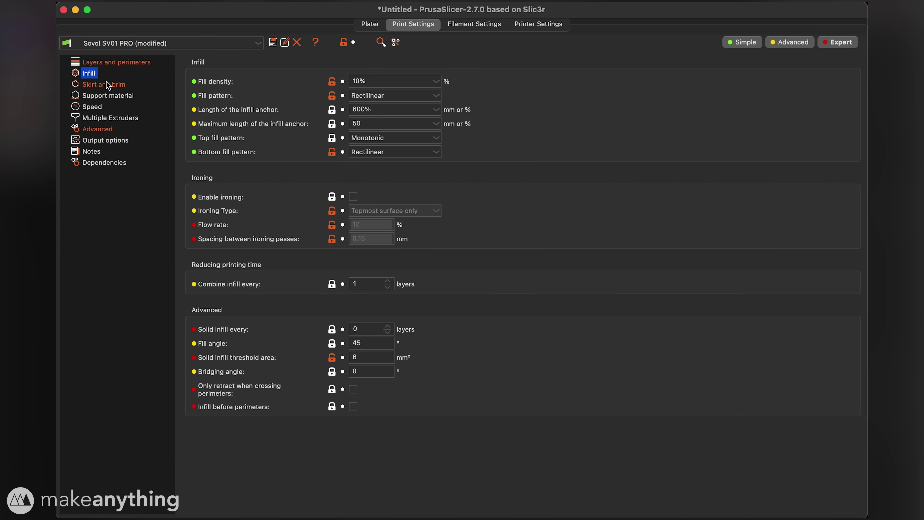
{"action": "left_click", "coordinate": [376, 82]}
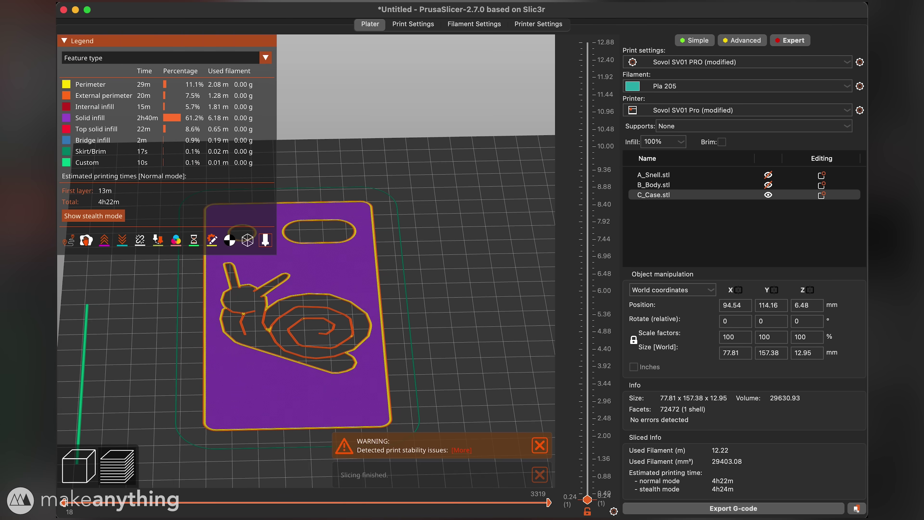
{"action": "scroll", "coordinate": [427, 372], "scroll_direction": "up", "scroll_amount": 5}
{"action": "scroll", "coordinate": [426, 373], "scroll_direction": "down", "scroll_amount": 5}
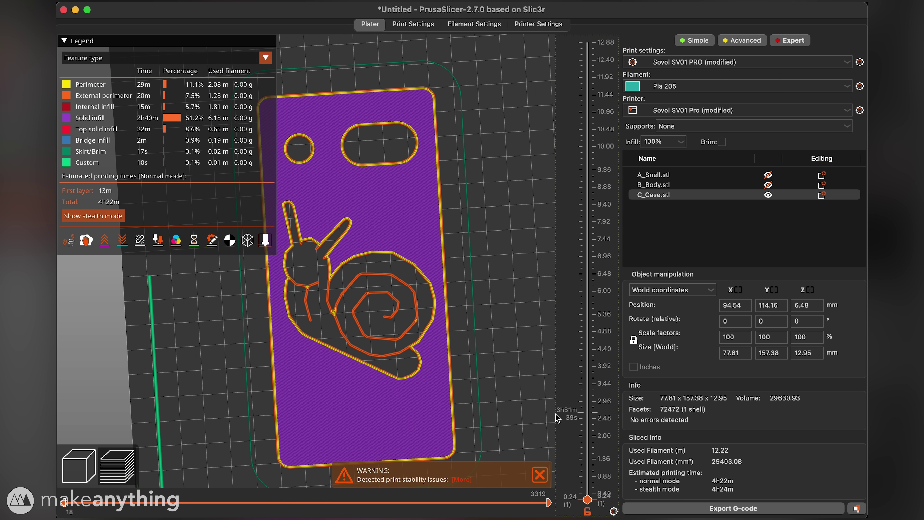
{"action": "key", "text": "super+g"}
{"action": "key", "text": "Return"}
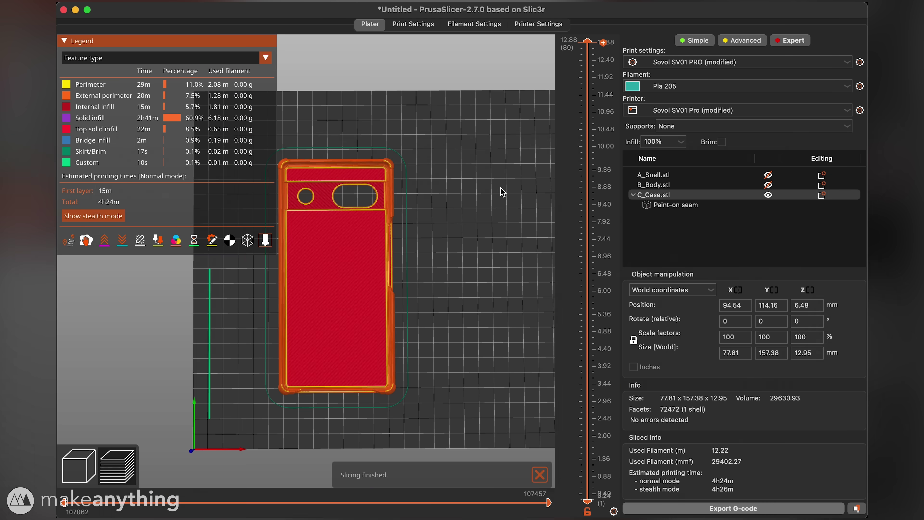